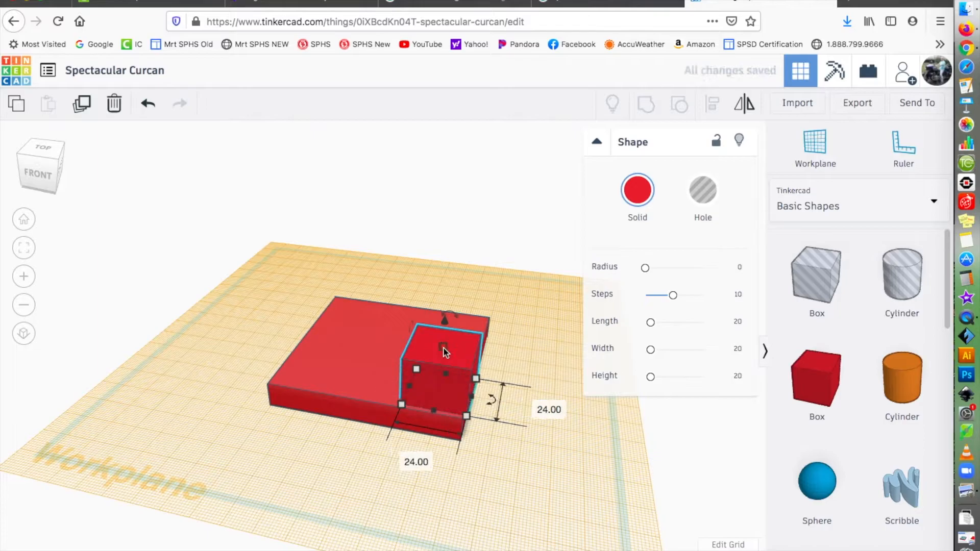
Set the small box's height to 4 mm and colour it green
text(4)
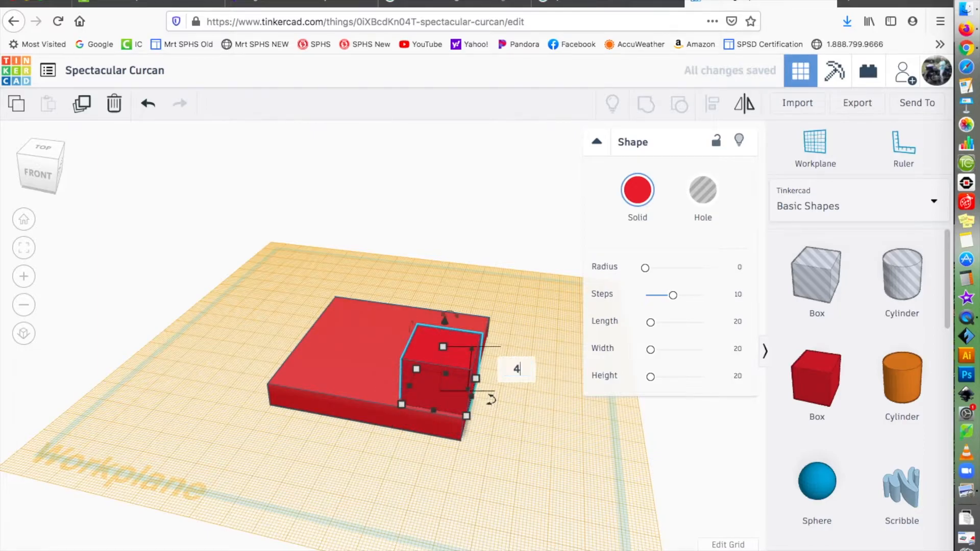
key(Return)
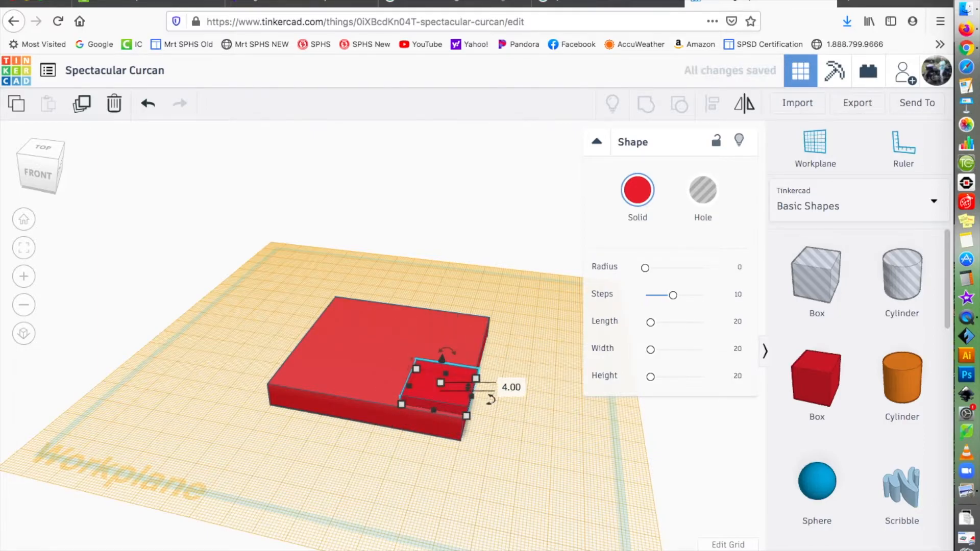
click(637, 192)
click(698, 315)
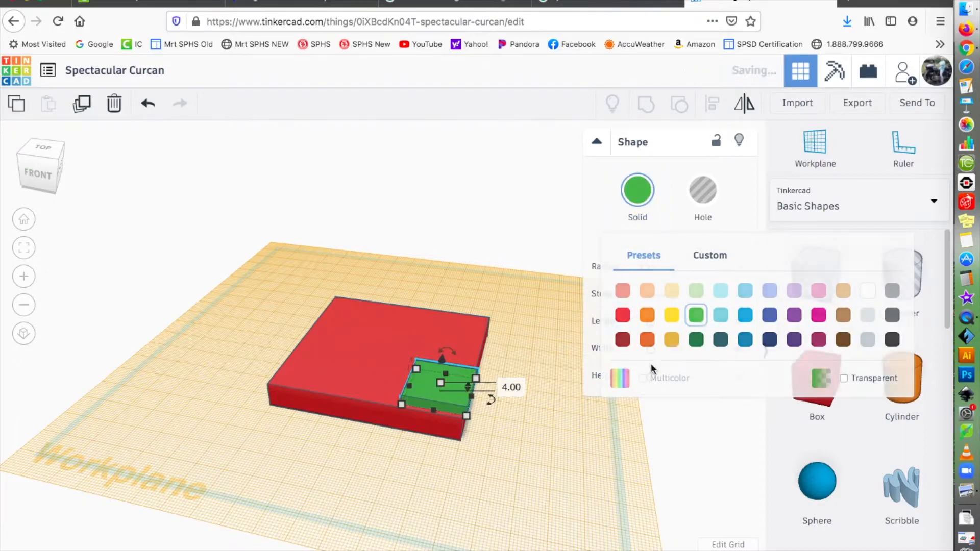
click(543, 448)
Move the green box flush with the front-right corner on top of the red base
scroll(448, 387, down, 3)
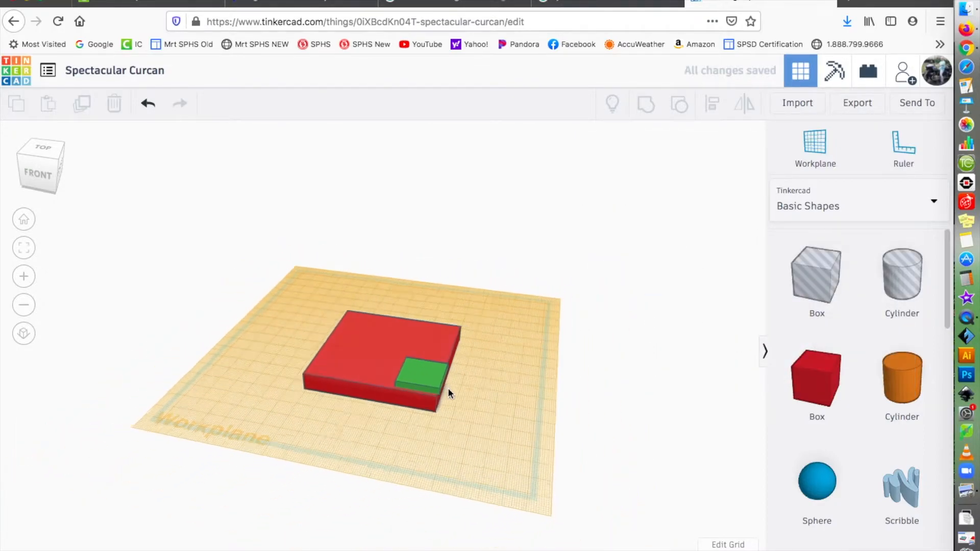
scroll(448, 387, up, 8)
scroll(448, 387, down, 3)
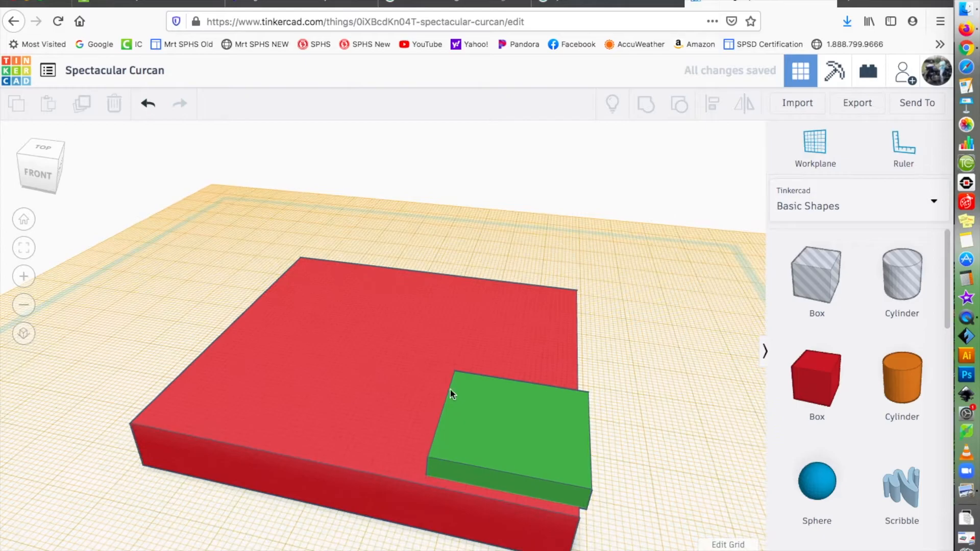
click(580, 479)
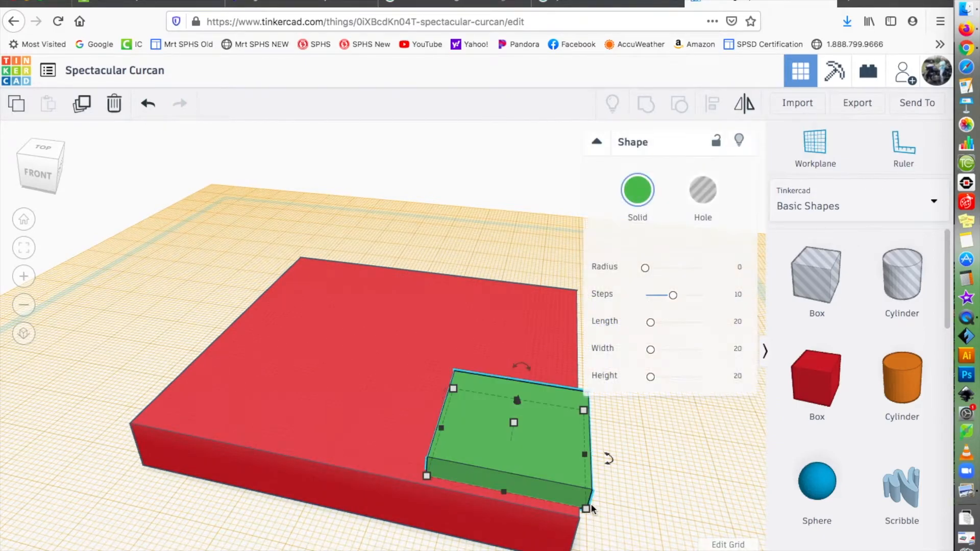
right_drag(668, 526, 591, 506)
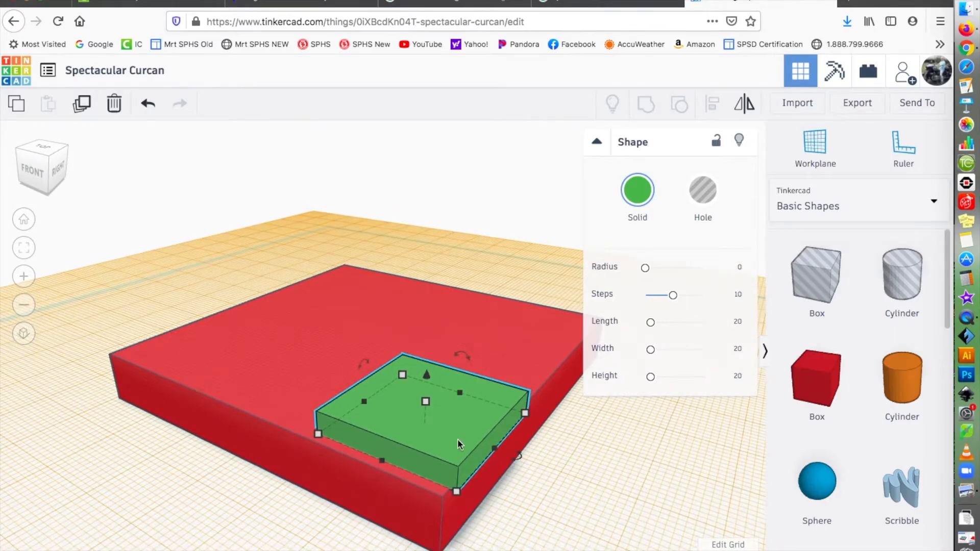
mouse_move(456, 440)
mouse_down()
mouse_move(445, 438)
mouse_move(447, 447)
mouse_up()
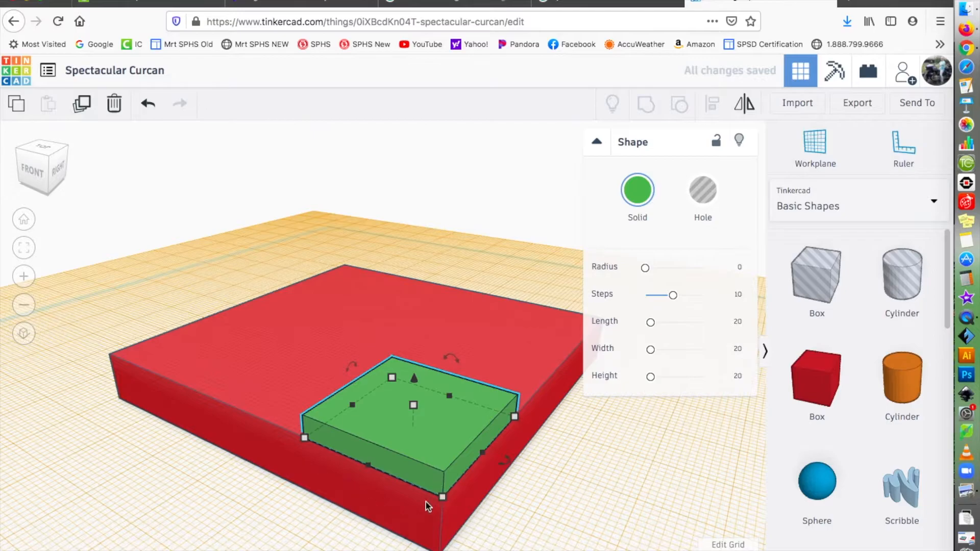
right_drag(527, 505, 547, 515)
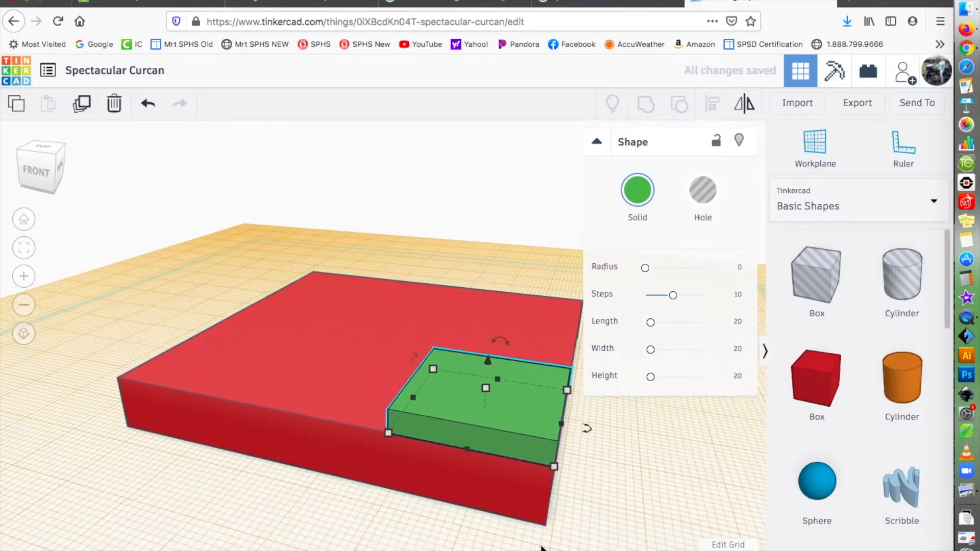
right_drag(458, 499, 479, 511)
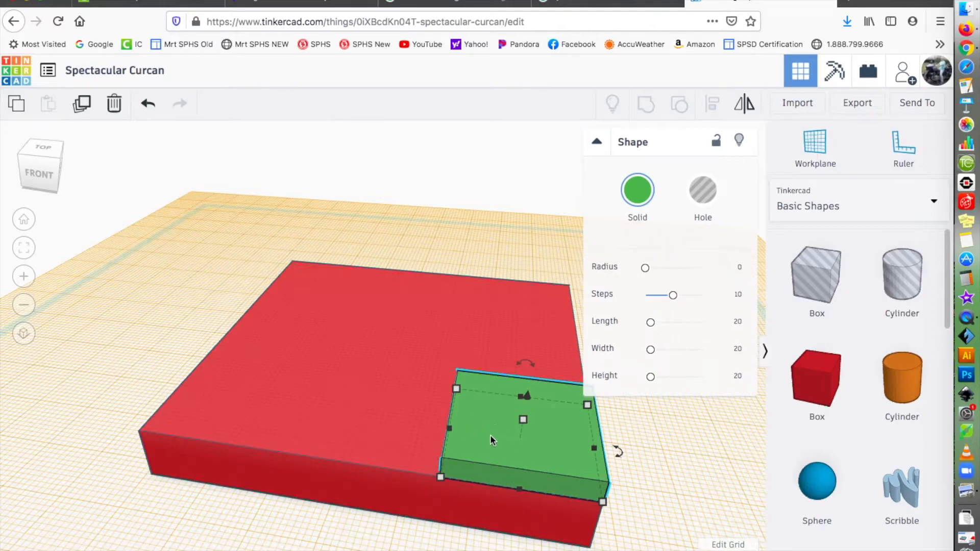
Duplicate the green box and place the copy on the front-left corner of the red base
click(81, 105)
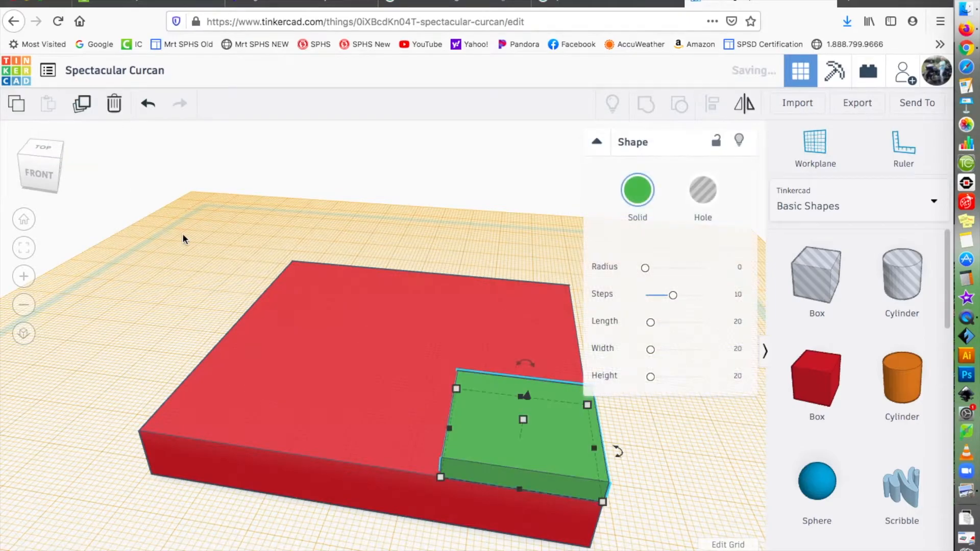
drag(503, 446, 198, 406)
right_drag(77, 465, 212, 502)
right_drag(508, 495, 364, 477)
Duplicate the green box again and place the copy midway between the two corner boxes along the front edge
click(82, 103)
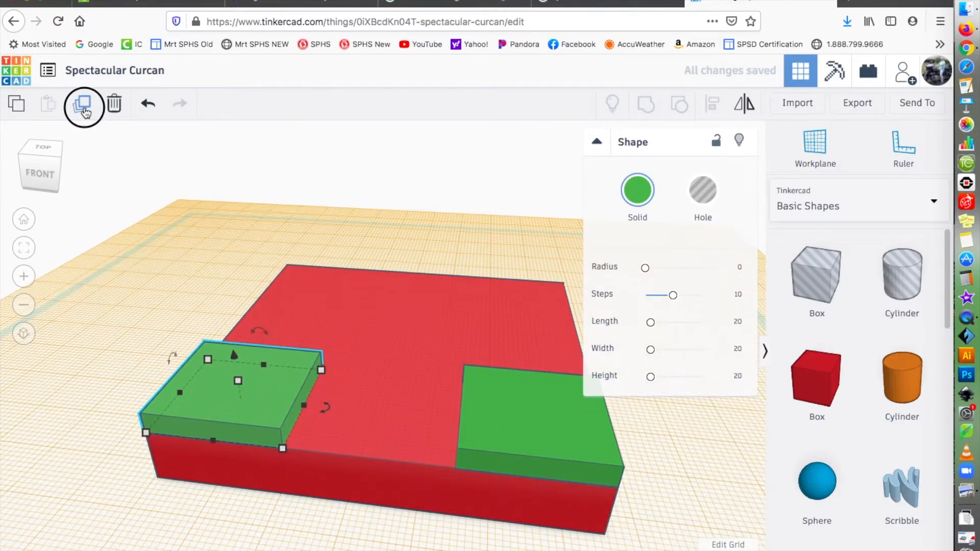
drag(55, 357, 452, 396)
right_drag(429, 328, 475, 357)
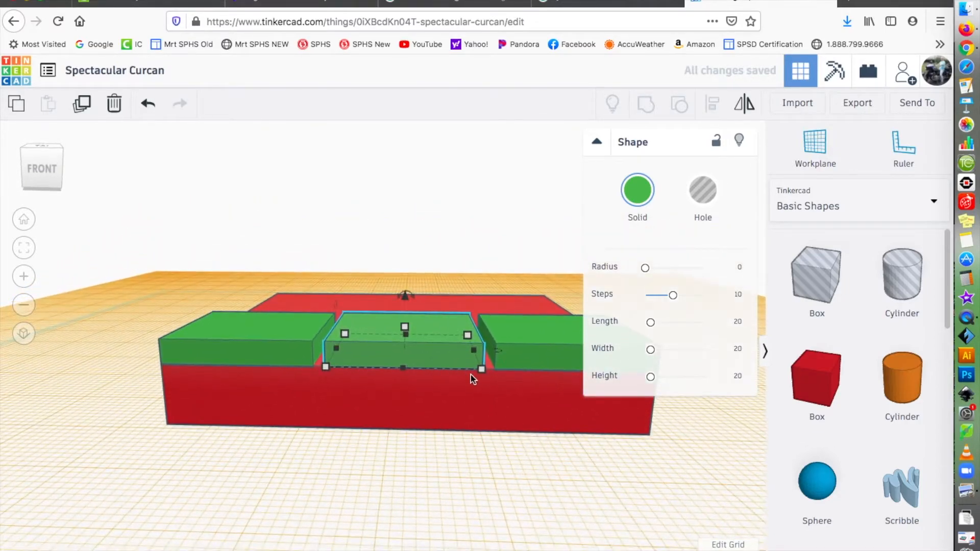
right_drag(451, 426, 575, 400)
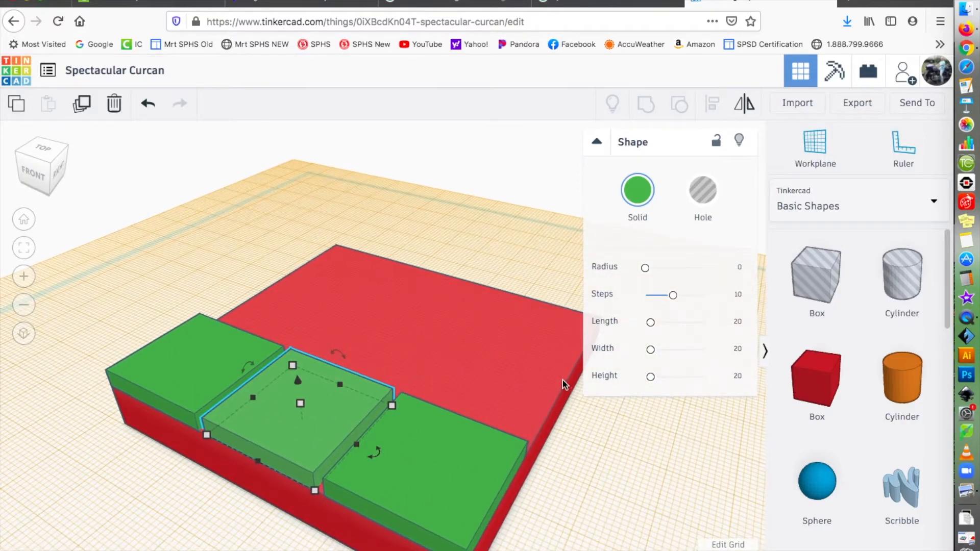
click(644, 455)
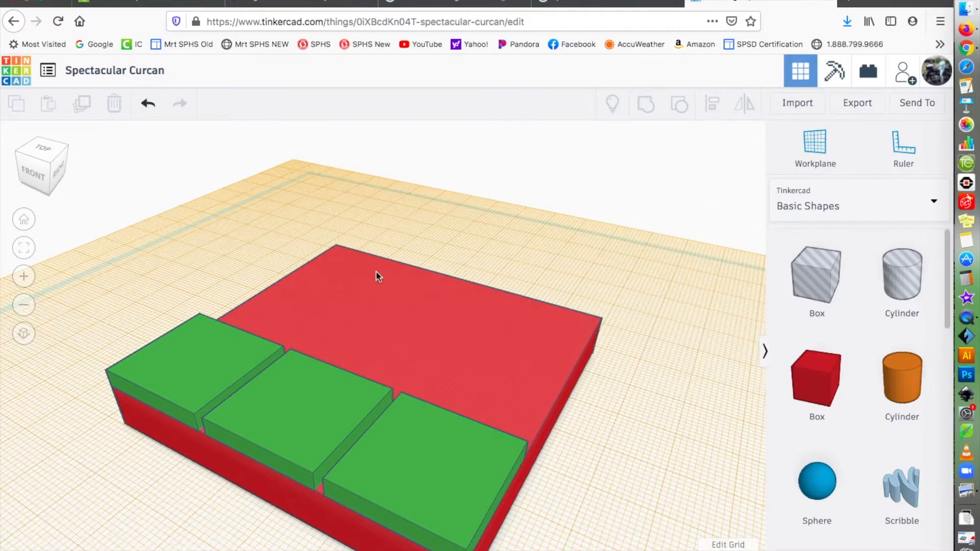
Group the front-right green box with the red base
right_drag(599, 445, 599, 431)
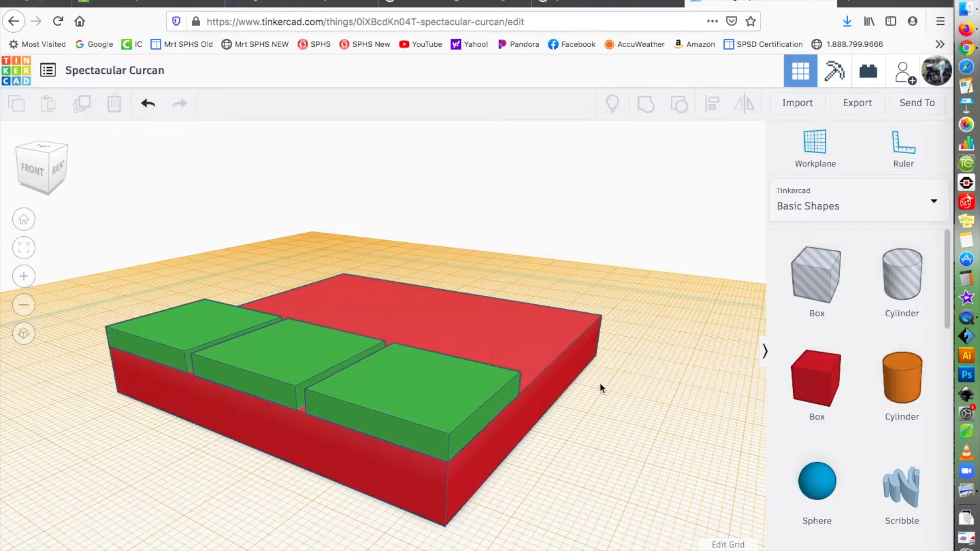
click(564, 368)
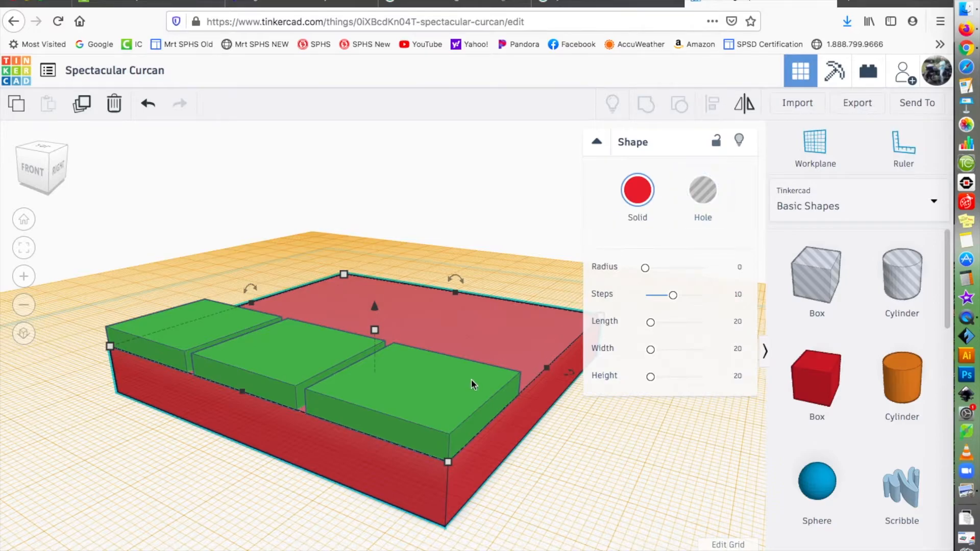
click(461, 401)
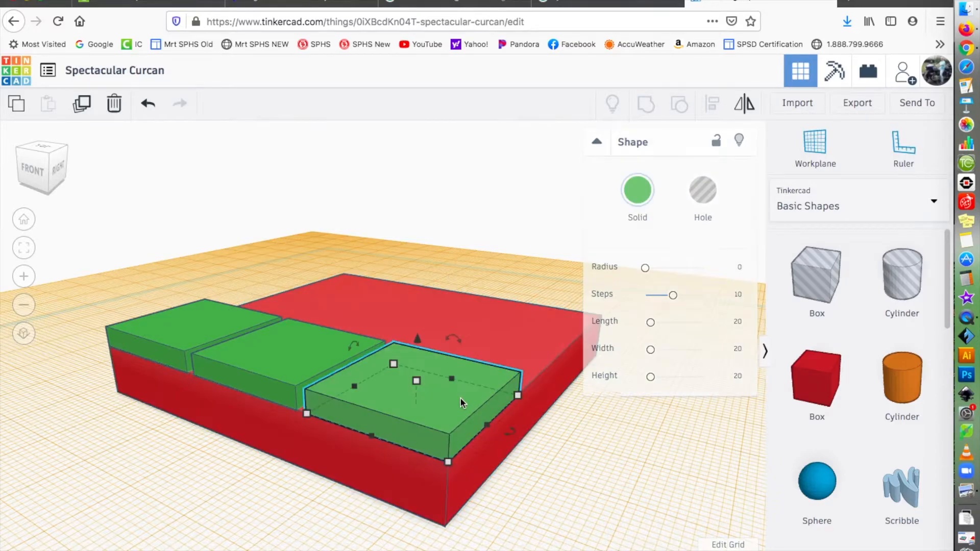
shift+click(561, 385)
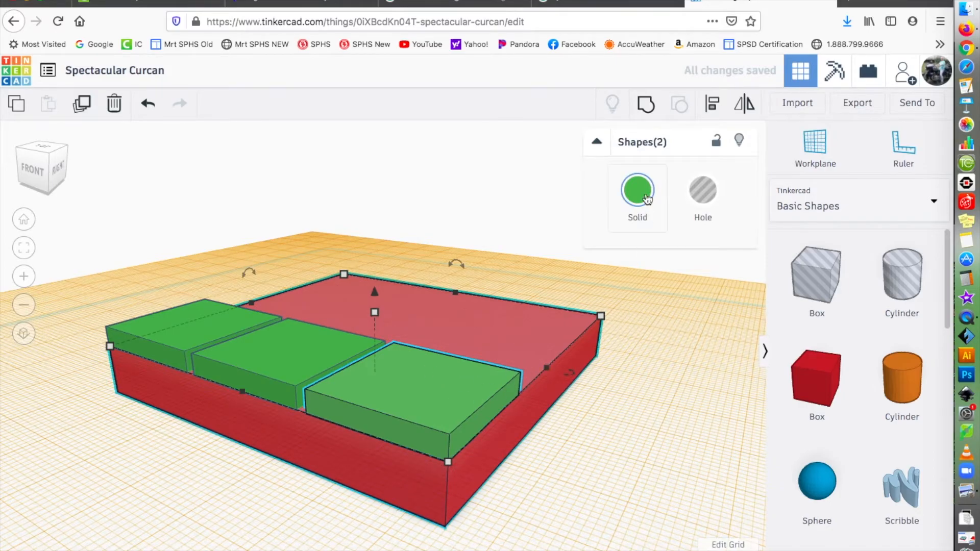
click(645, 105)
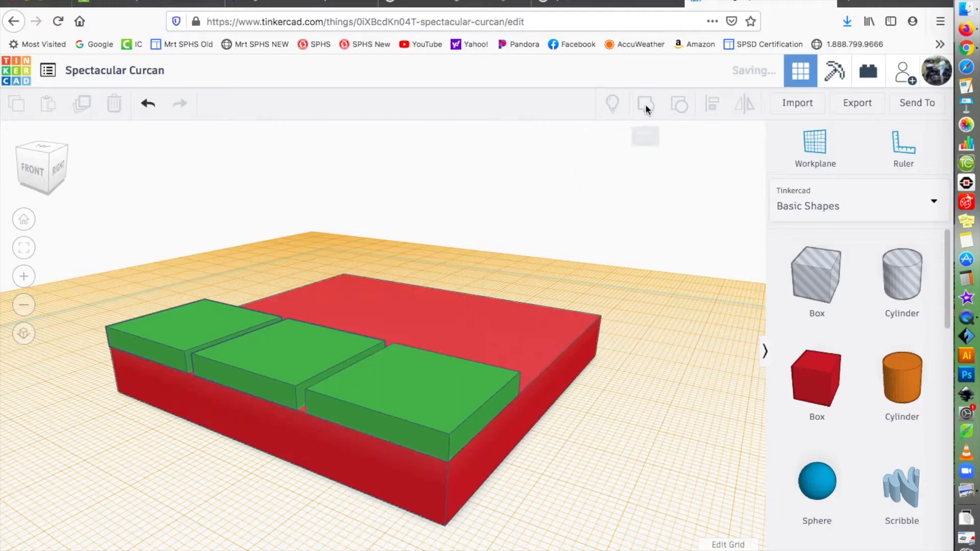
click(666, 298)
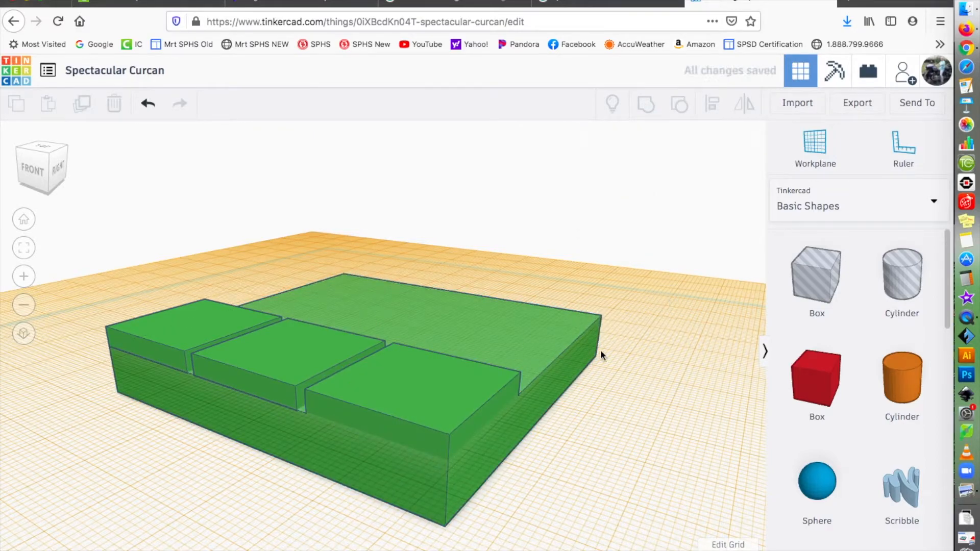
Group the middle and front-left green boxes with the already grouped base to join the whole board
click(482, 421)
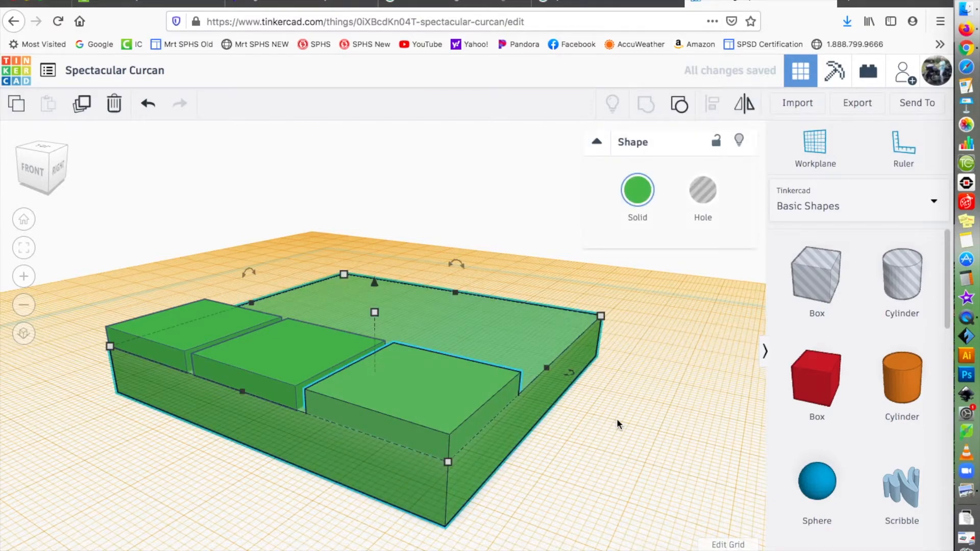
shift+click(286, 352)
shift+click(189, 342)
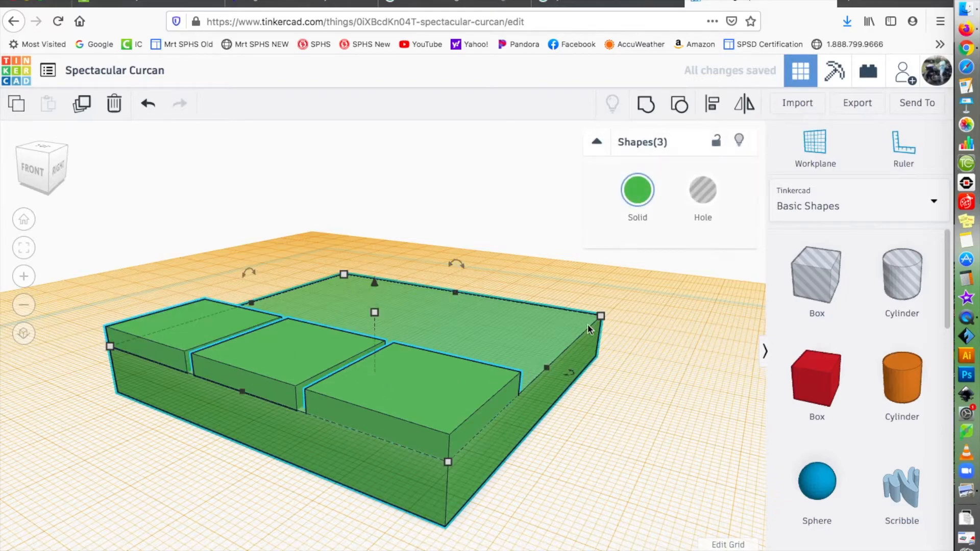
click(646, 105)
click(701, 375)
drag(700, 375, 608, 382)
right_drag(575, 391, 551, 374)
click(550, 385)
mouse_move(550, 385)
mouse_down()
mouse_move(515, 365)
mouse_move(540, 372)
mouse_up()
mouse_move(683, 360)
right_down()
mouse_move(662, 365)
mouse_move(680, 380)
mouse_move(696, 371)
right_up()
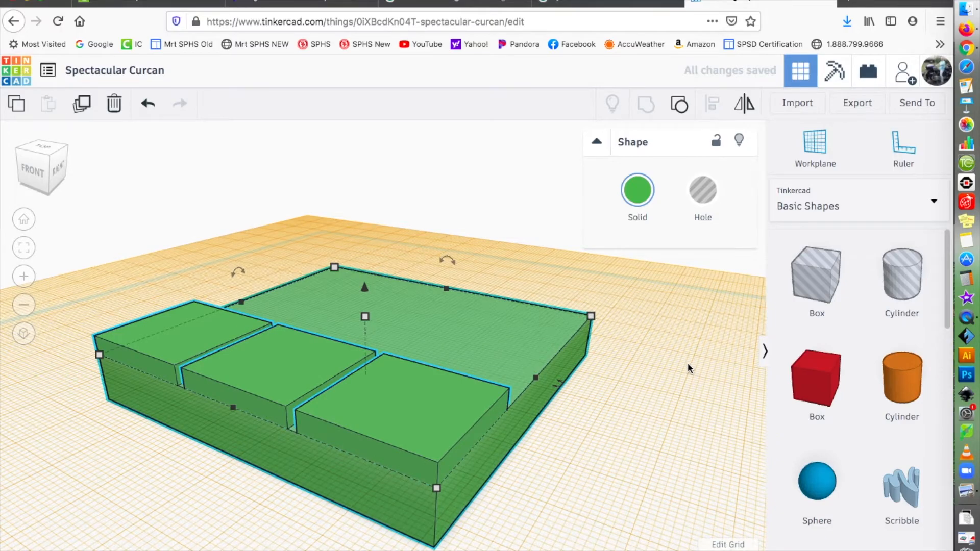
Switch to the Google Slides how-to and read slide 6 on placing and resizing the sphere
key(super+Tab)
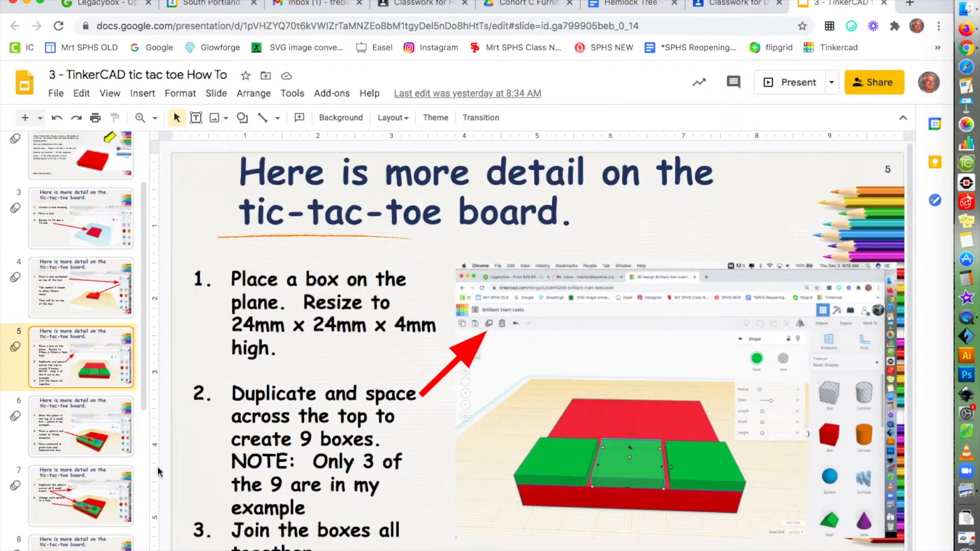
click(87, 424)
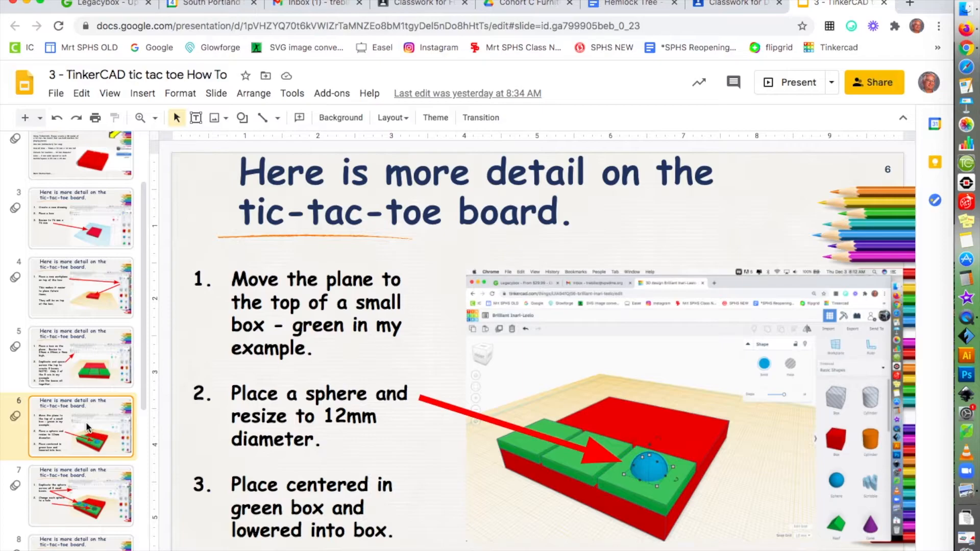
click(85, 376)
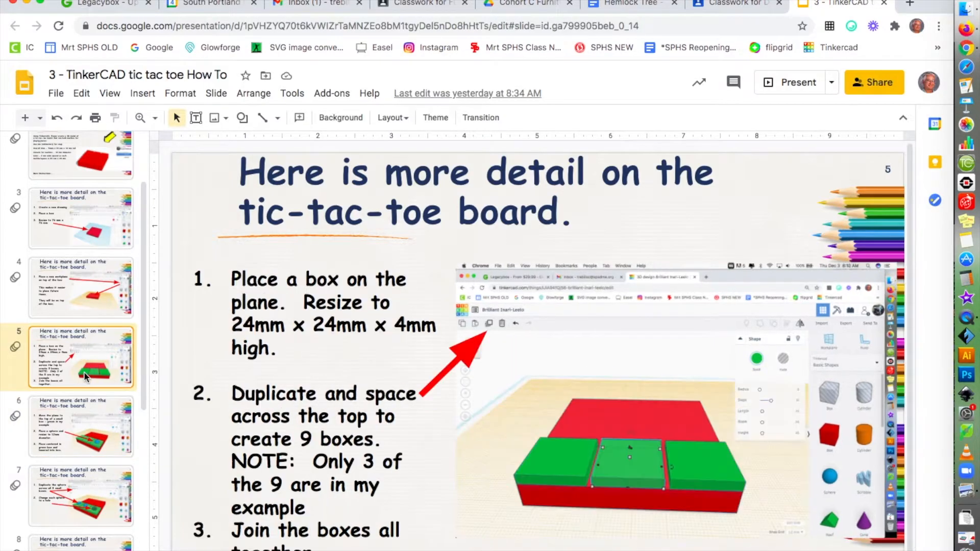
click(83, 427)
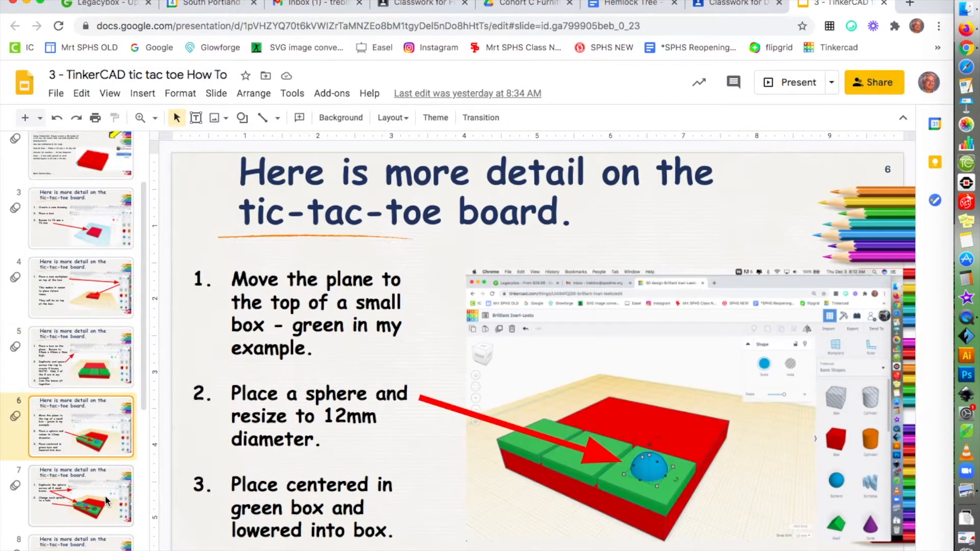
right_click(723, 504)
key(Escape)
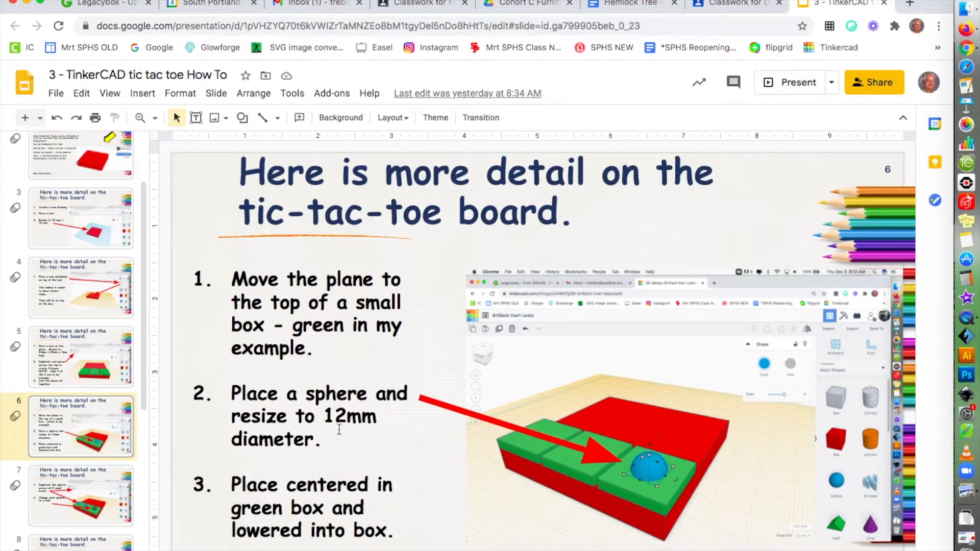
Switch back to Tinkercad, place a sphere on the board, and resize it to 12 × 12 × 12 mm
key(super+Tab)
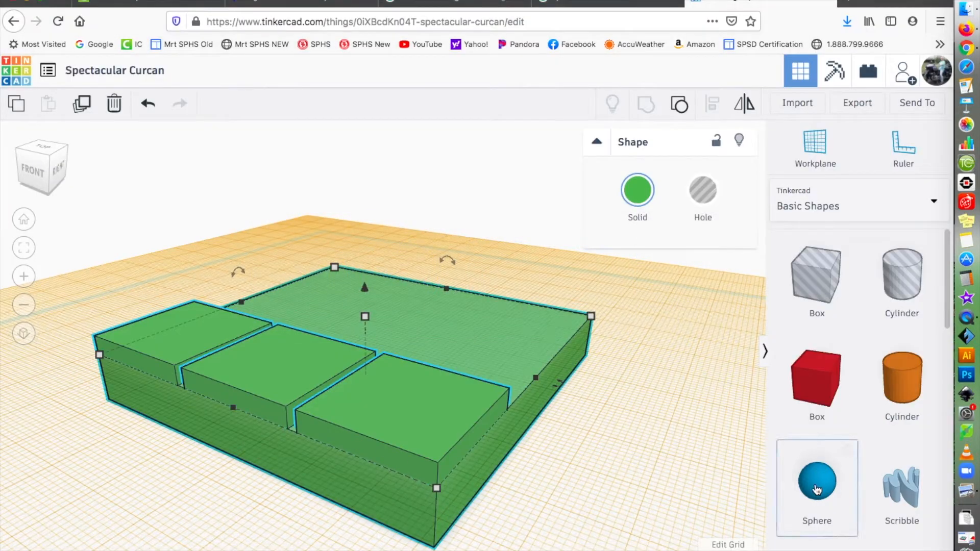
drag(818, 489, 473, 374)
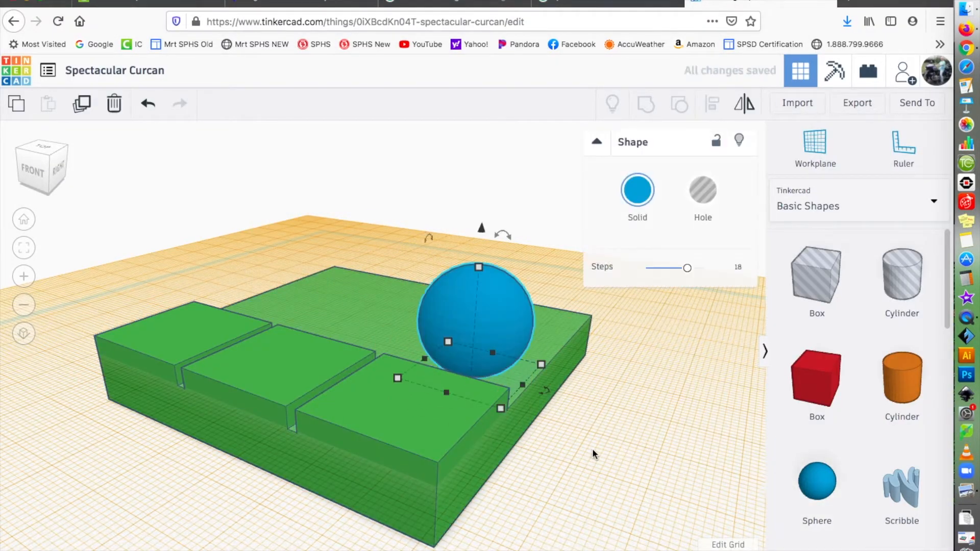
click(402, 431)
text(12)
key(Tab)
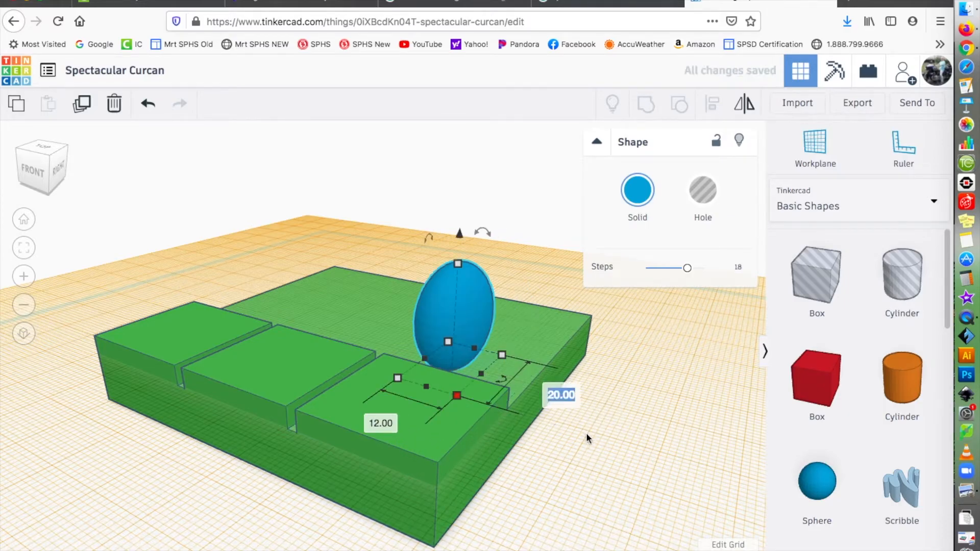
text(12)
key(Return)
click(540, 311)
text(12)
key(Return)
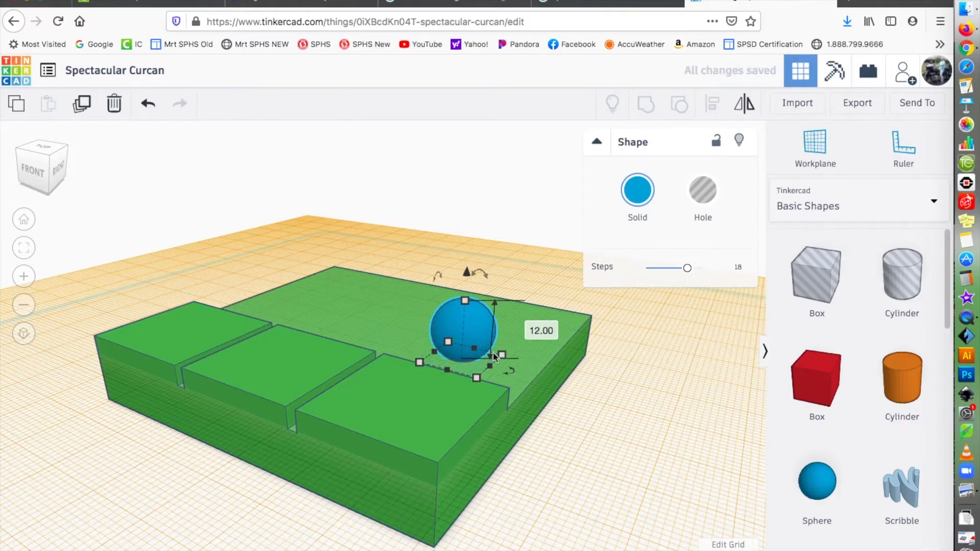
click(595, 389)
Move the sphere onto the front-right green square of the board
click(483, 326)
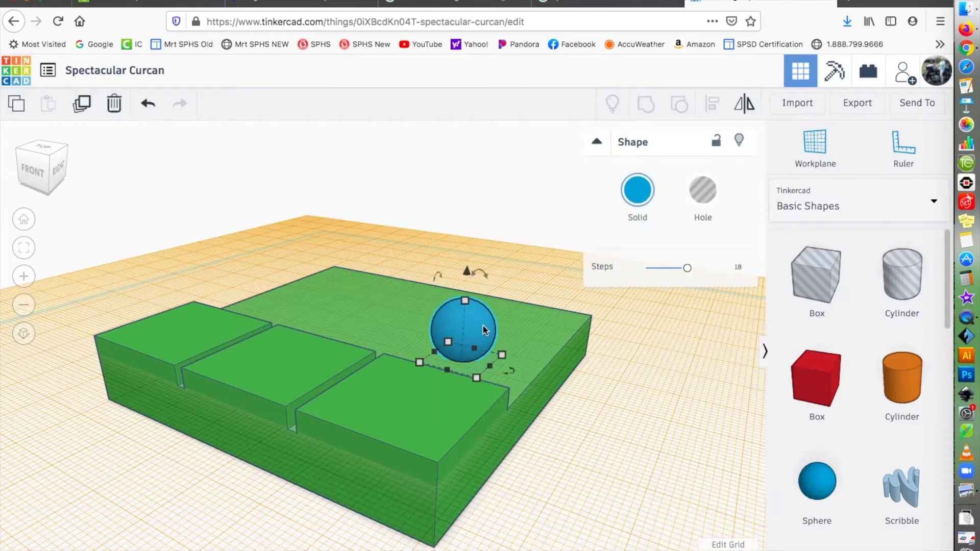
drag(482, 325, 444, 400)
right_drag(531, 415, 415, 406)
right_drag(368, 384, 530, 429)
drag(530, 431, 514, 426)
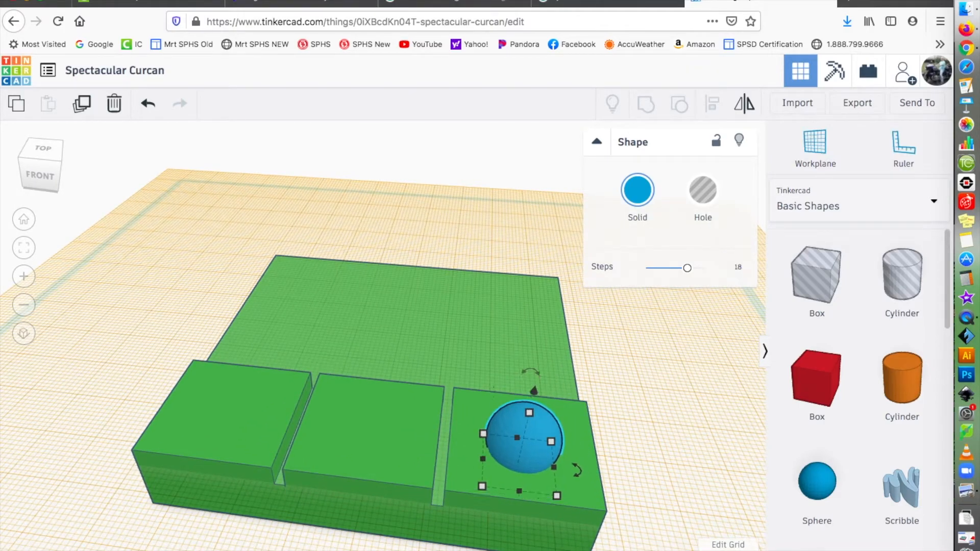
Lower the sphere by 2 mm into the front-right green square of the board
right_drag(660, 438, 537, 406)
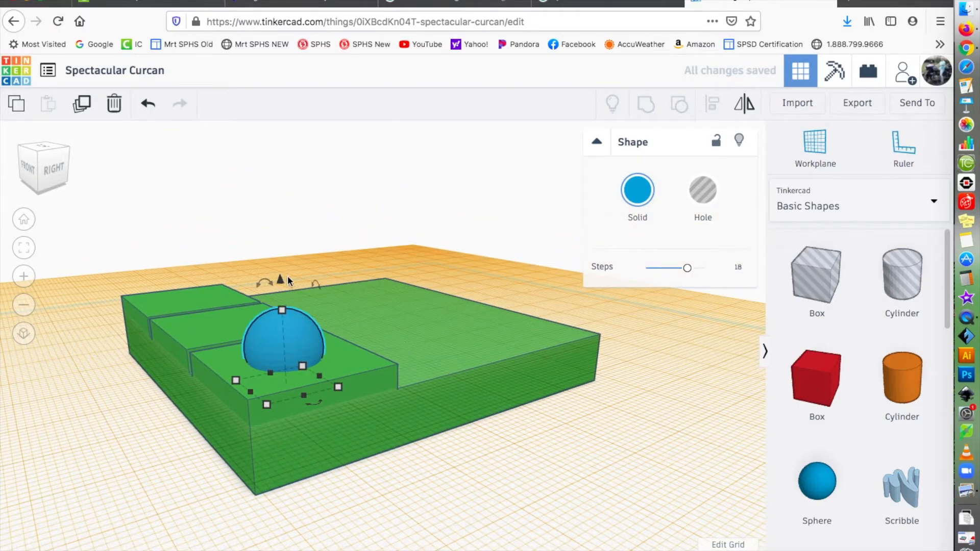
mouse_move(281, 282)
mouse_down()
mouse_move(275, 229)
mouse_move(278, 296)
mouse_up()
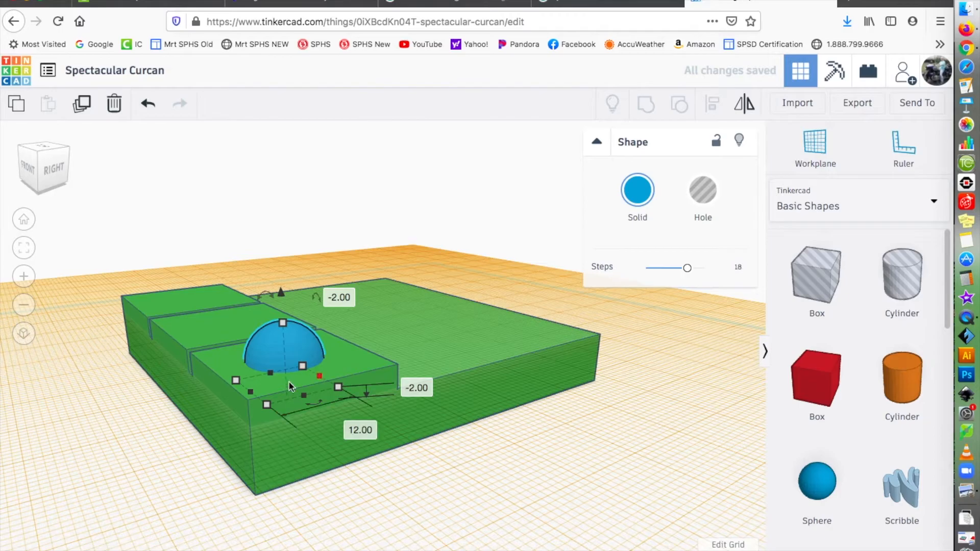
mouse_move(282, 293)
mouse_down()
mouse_move(280, 323)
mouse_move(281, 248)
mouse_move(280, 291)
mouse_up()
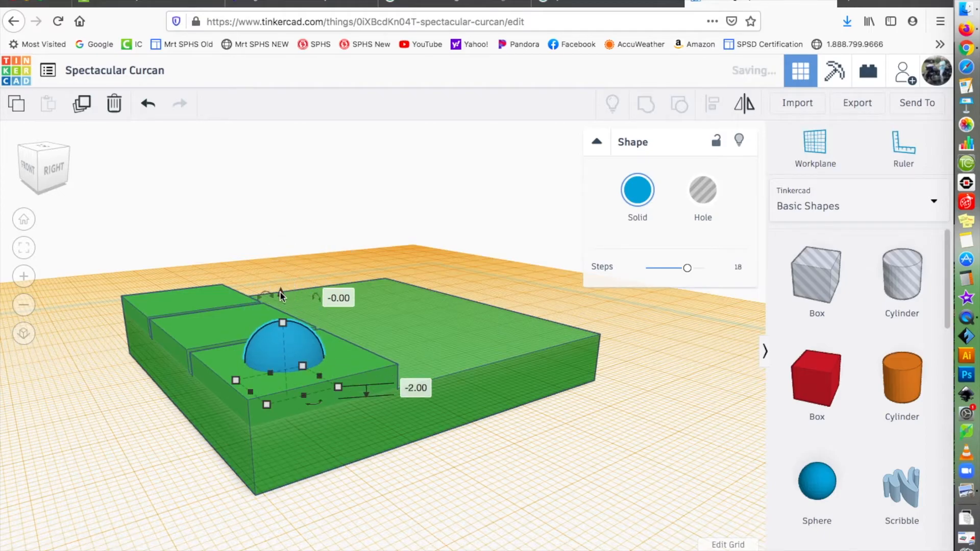
click(439, 474)
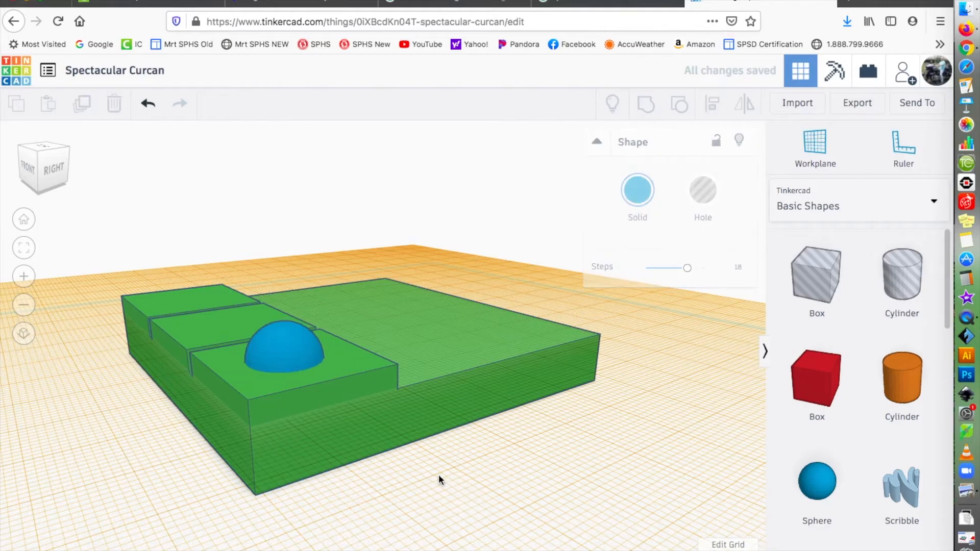
Duplicate the sphere and move the copy onto the middle green square of the front row
right_drag(402, 491, 503, 498)
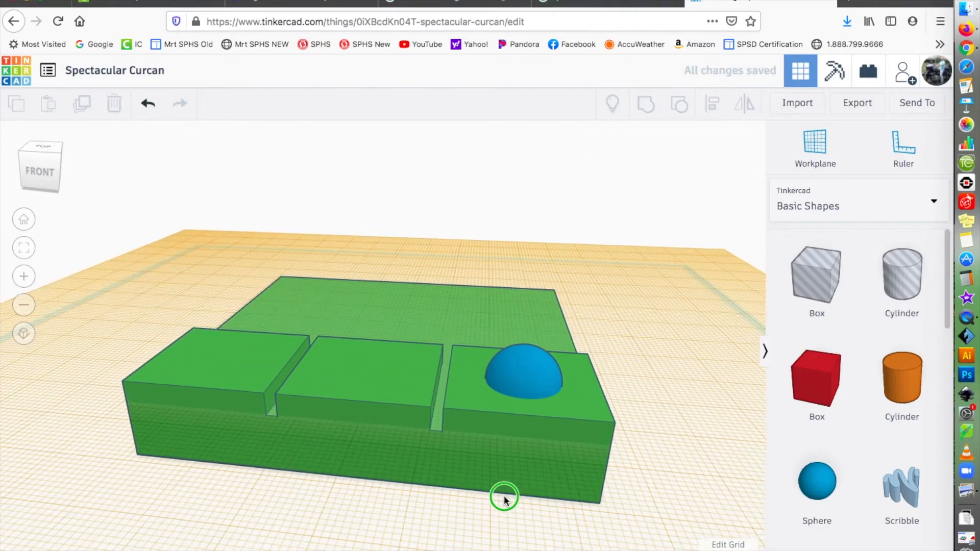
click(516, 391)
click(82, 104)
drag(510, 369, 349, 361)
right_drag(466, 313, 390, 321)
click(394, 321)
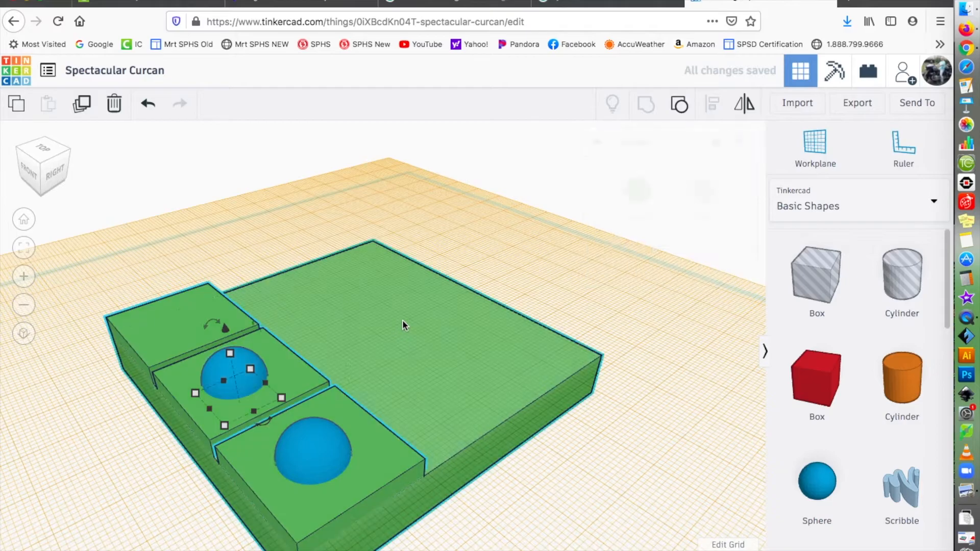
click(587, 300)
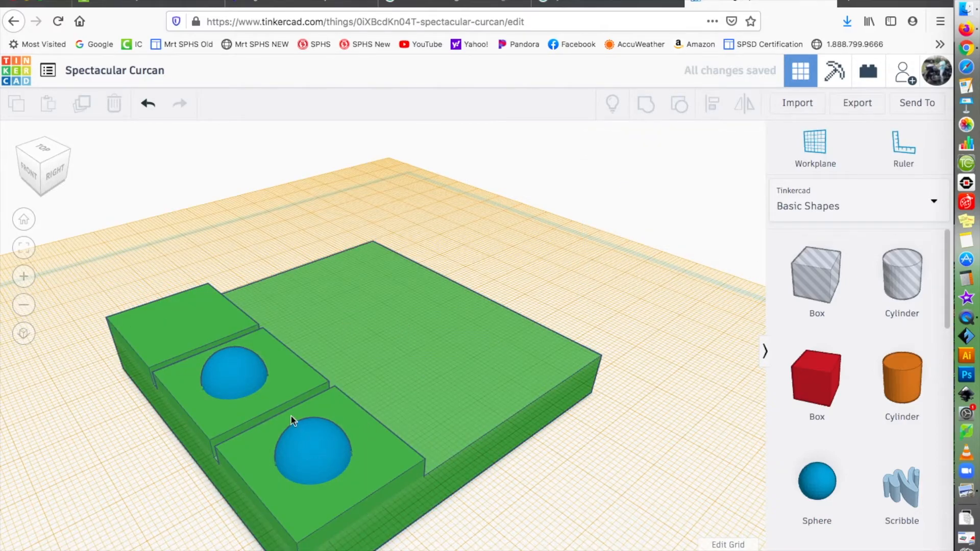
Switch to the Google Slides how-to and read slide 7 on duplicating the spheres and changing them to holes
right_drag(455, 515, 498, 495)
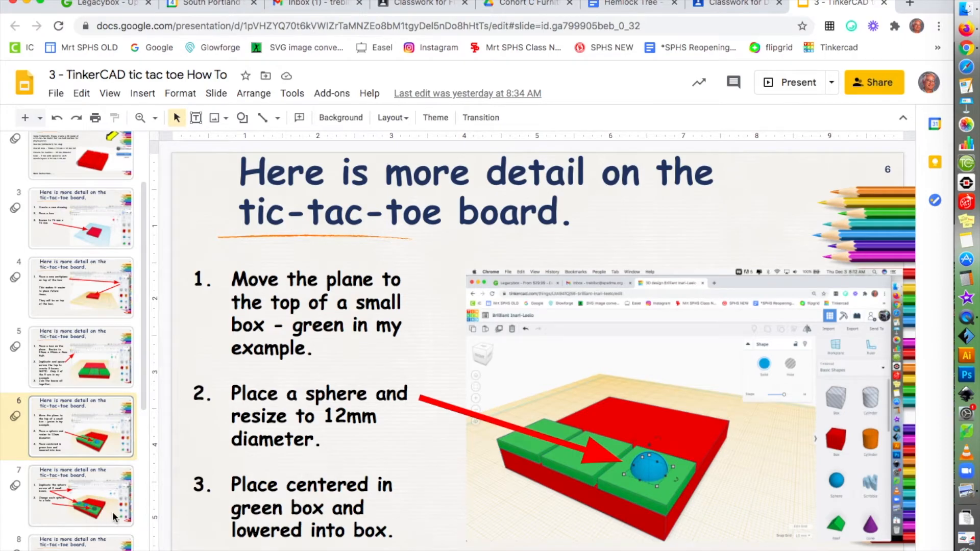
click(112, 511)
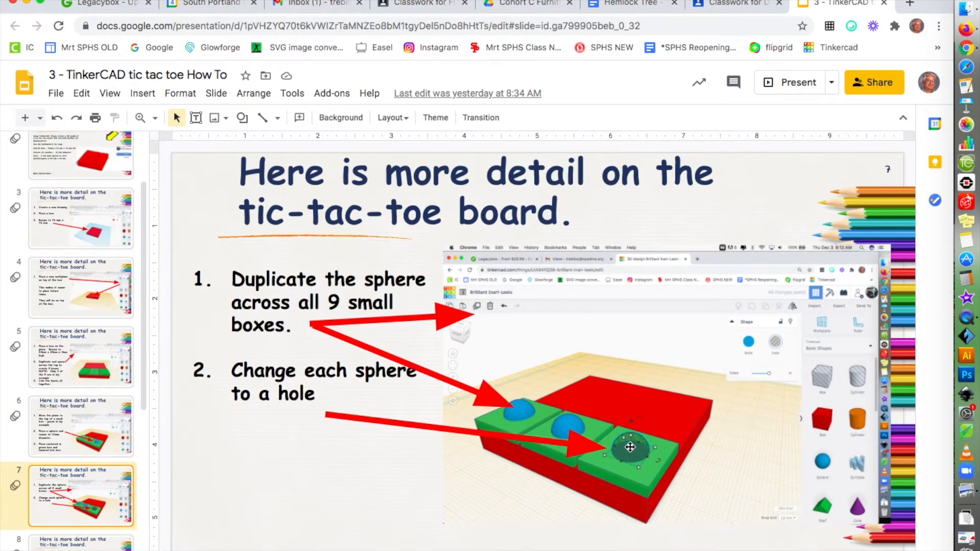
scroll(61, 469, down, 1)
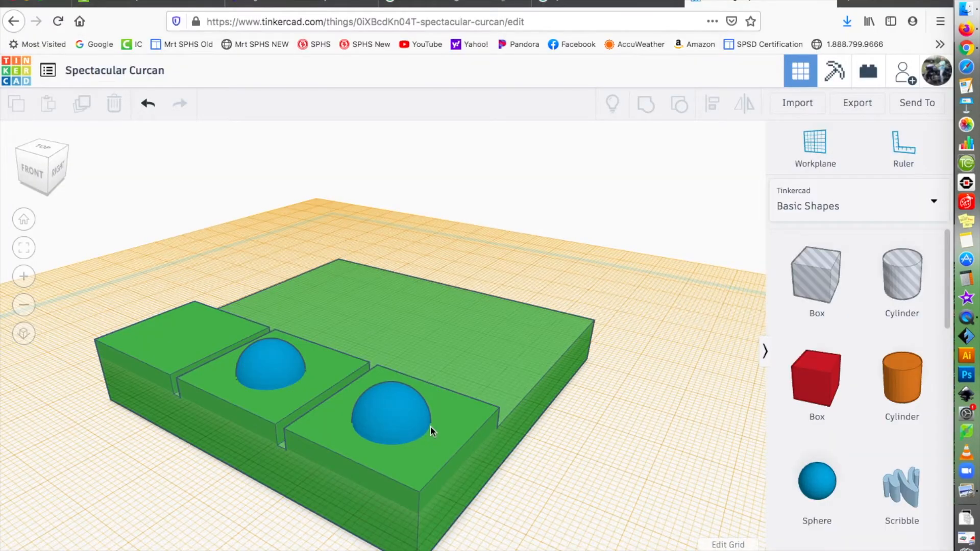
Switch back to Tinkercad, change the front-right sphere to a hole, and group it with the board to cut a round recess
click(428, 425)
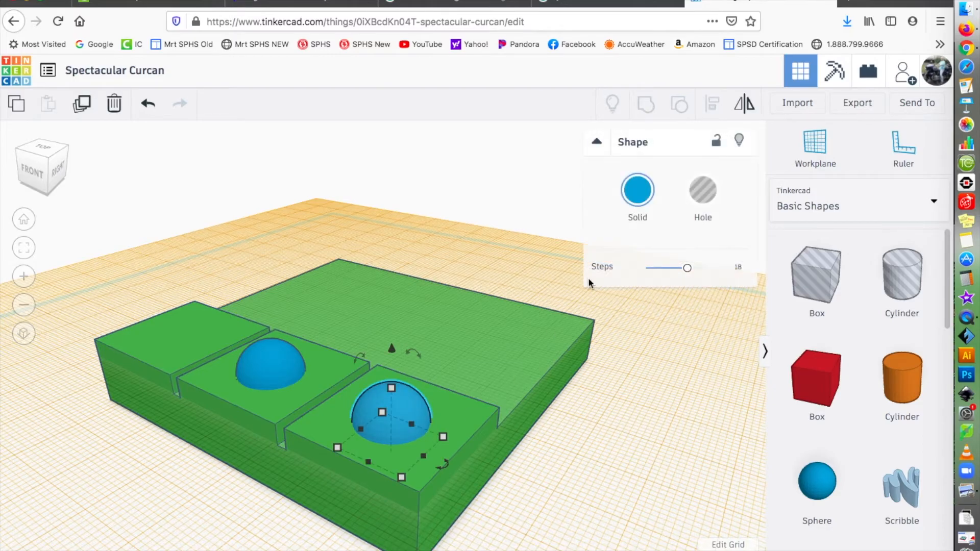
click(704, 199)
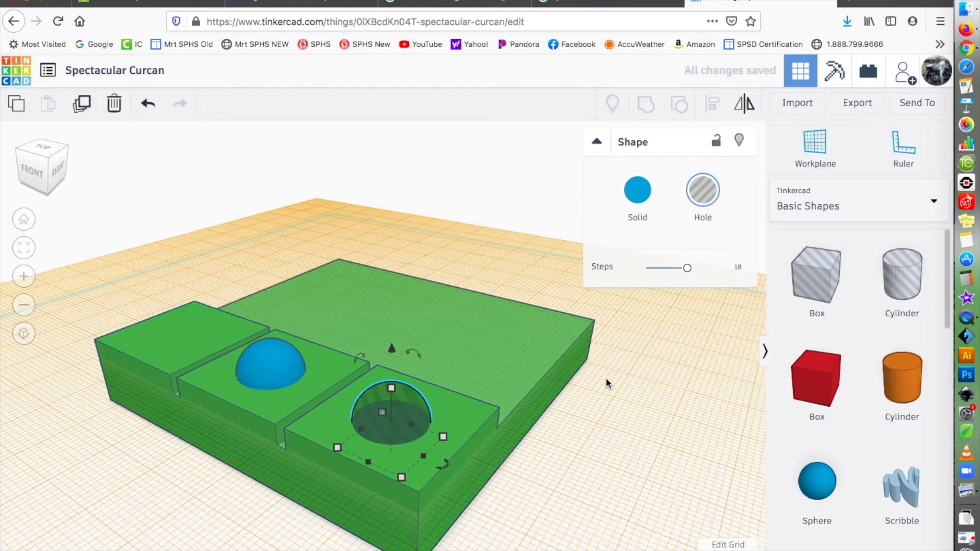
shift+click(531, 383)
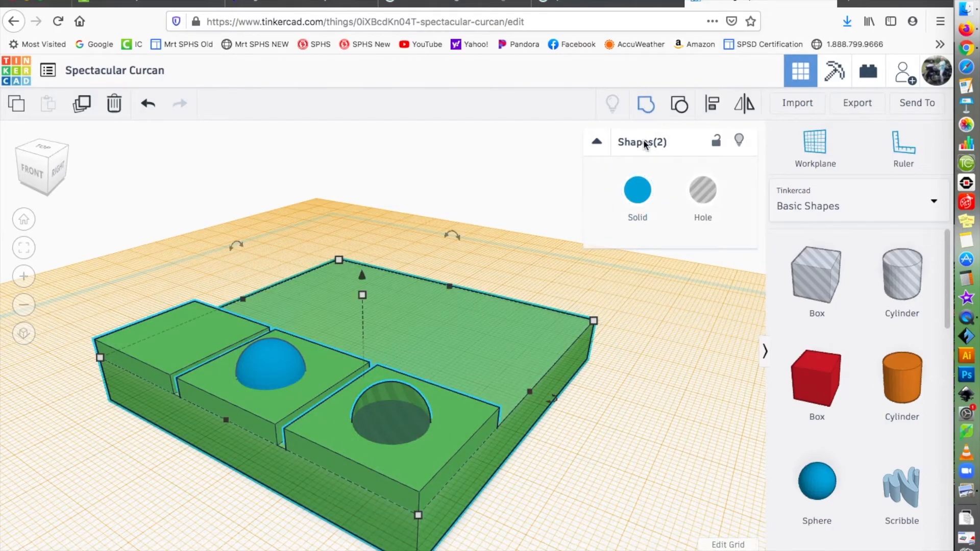
click(646, 105)
click(652, 319)
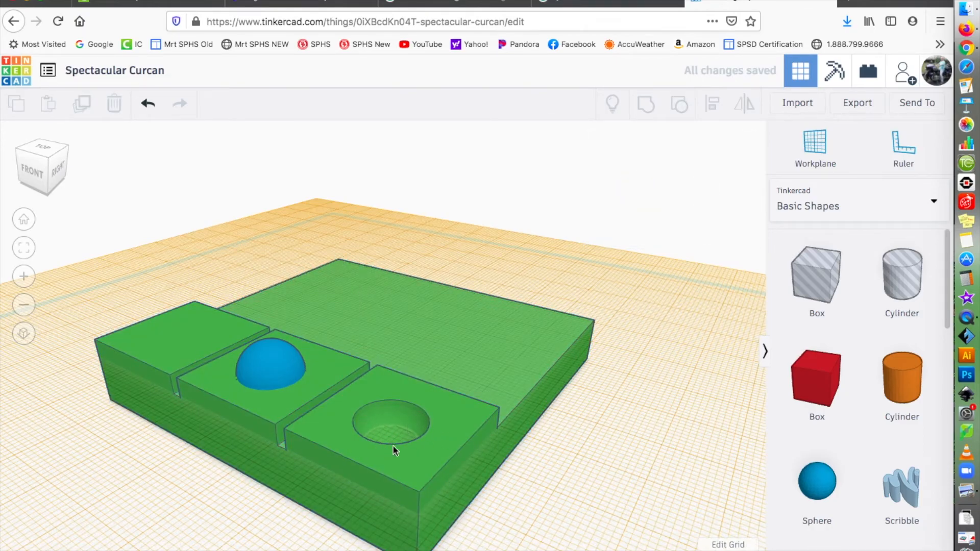
Change the sphere on the middle green square to a hole and group it with the board to cut a second recess
click(271, 357)
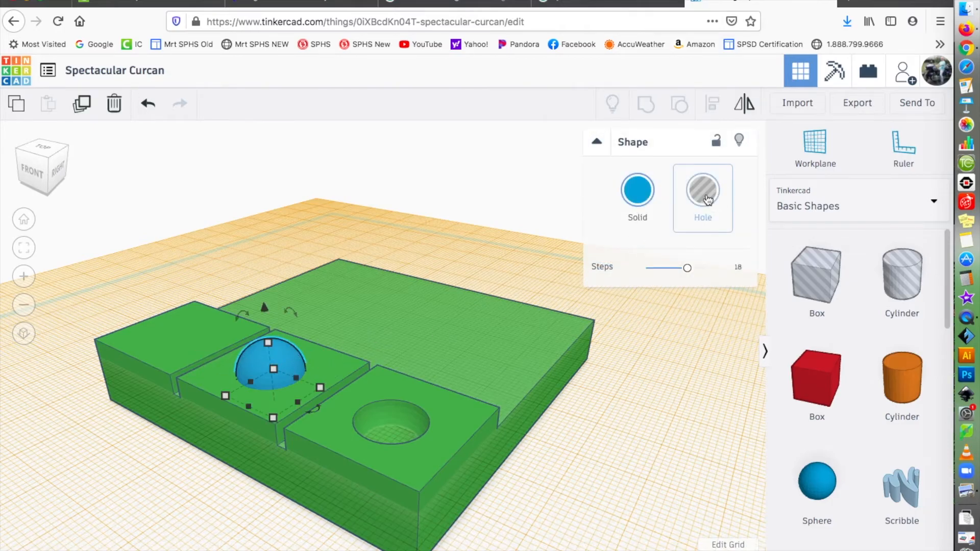
click(703, 196)
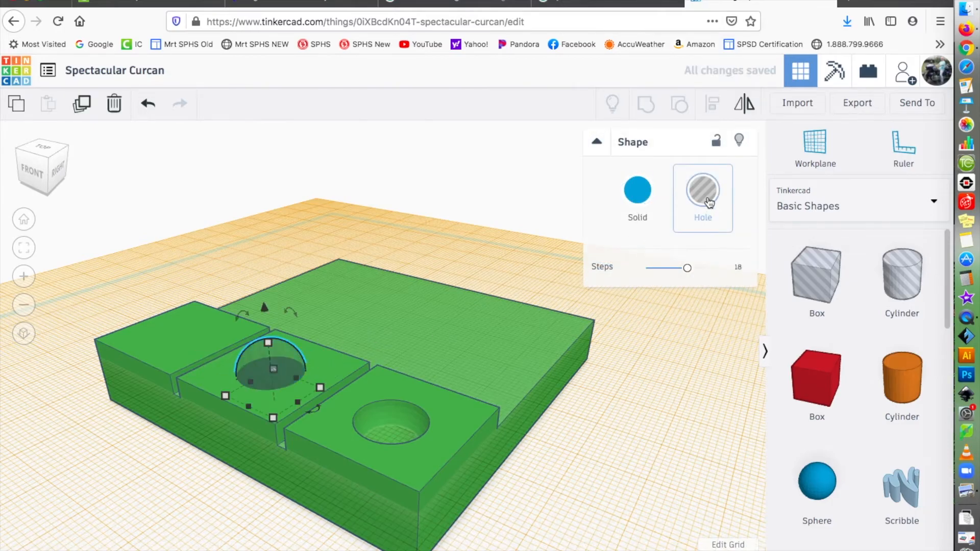
shift+click(522, 341)
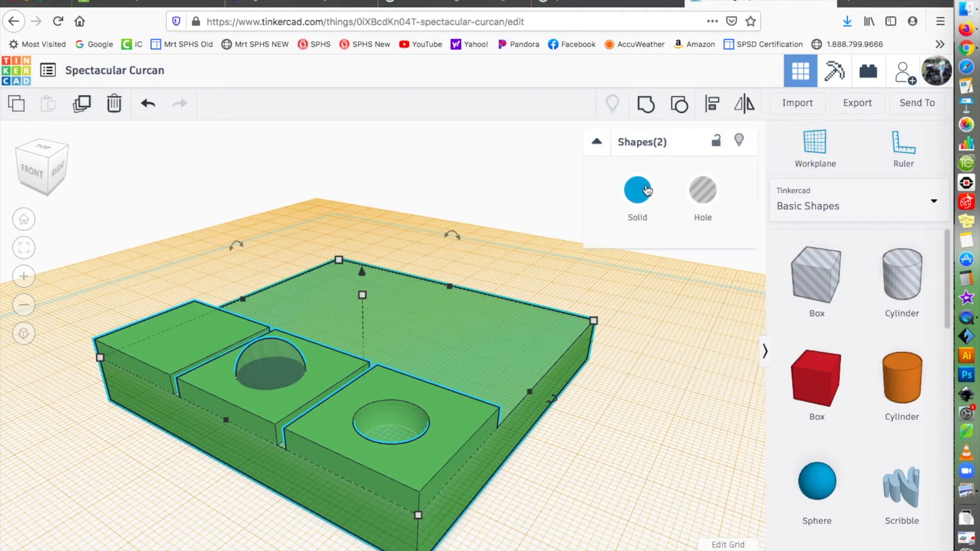
click(646, 105)
click(677, 356)
right_drag(678, 356, 242, 271)
right_drag(632, 409, 746, 429)
right_drag(724, 372, 507, 398)
right_drag(672, 420, 644, 435)
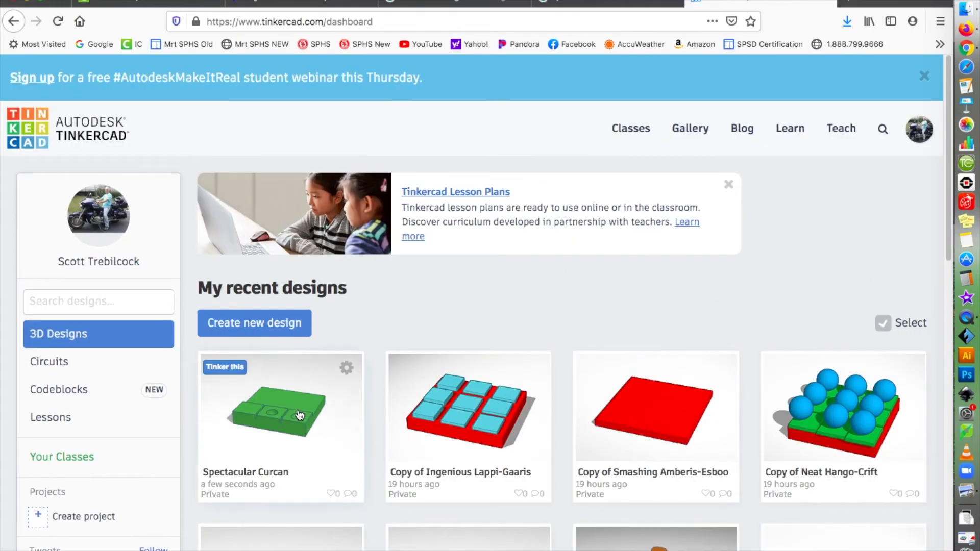
Open the Spectacular Curcan design's details from the dashboard, download and save it as an STL file, and return to the dashboard
click(293, 408)
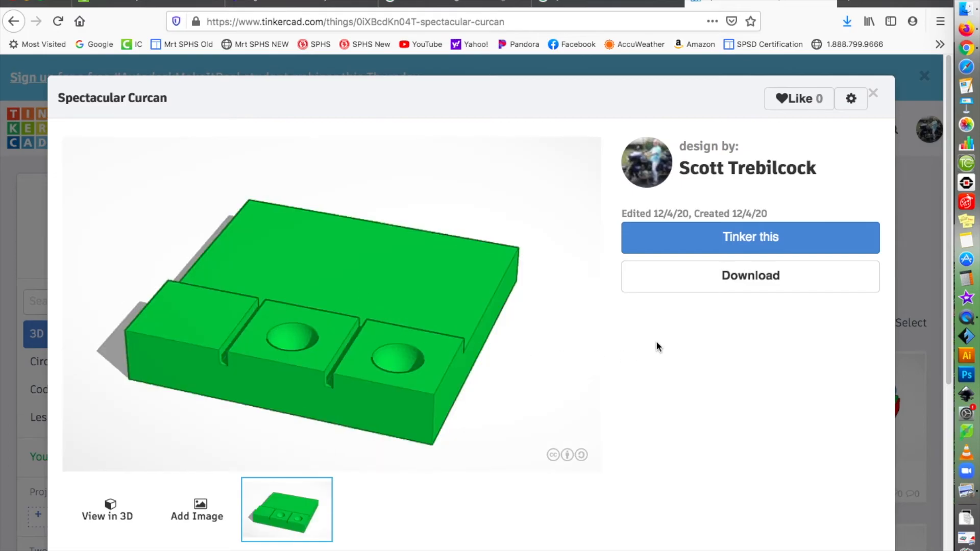
click(759, 280)
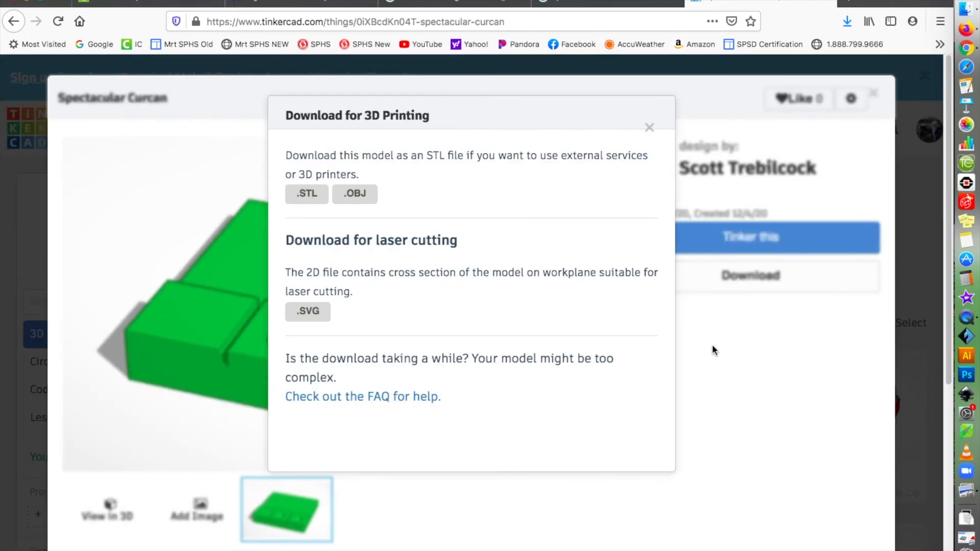
click(309, 197)
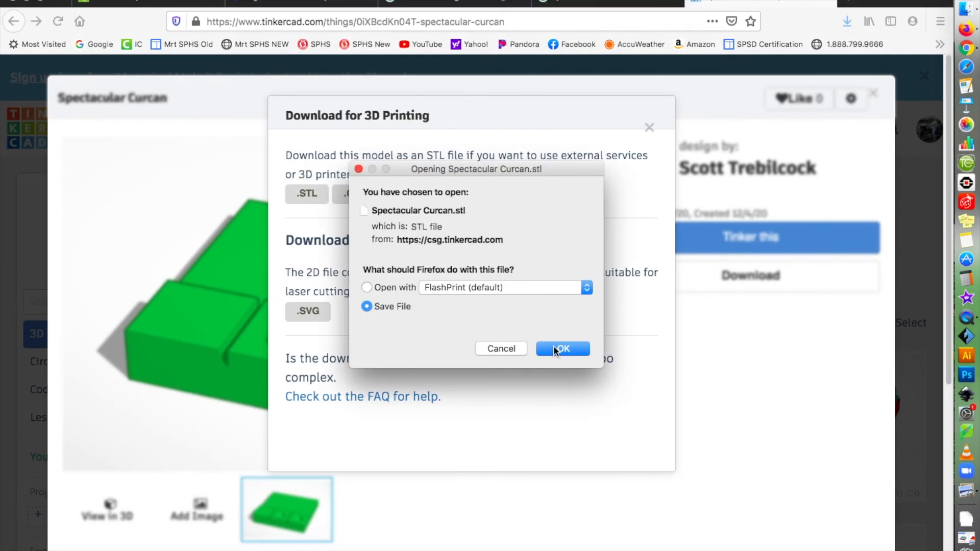
click(554, 347)
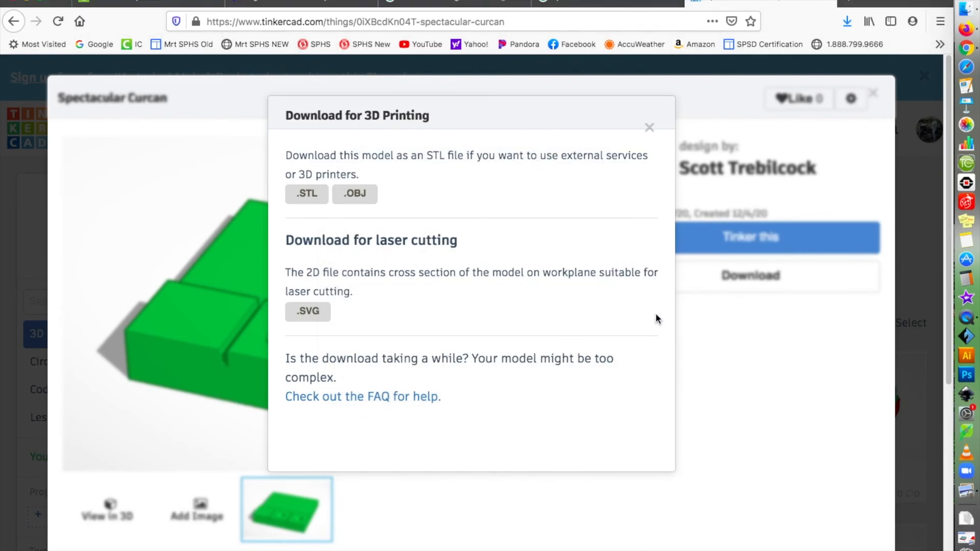
click(715, 278)
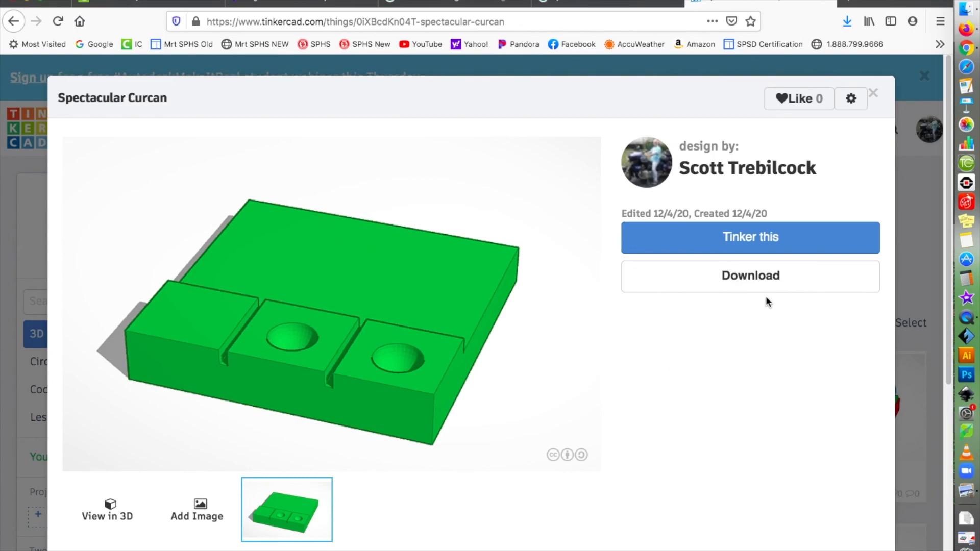
click(874, 95)
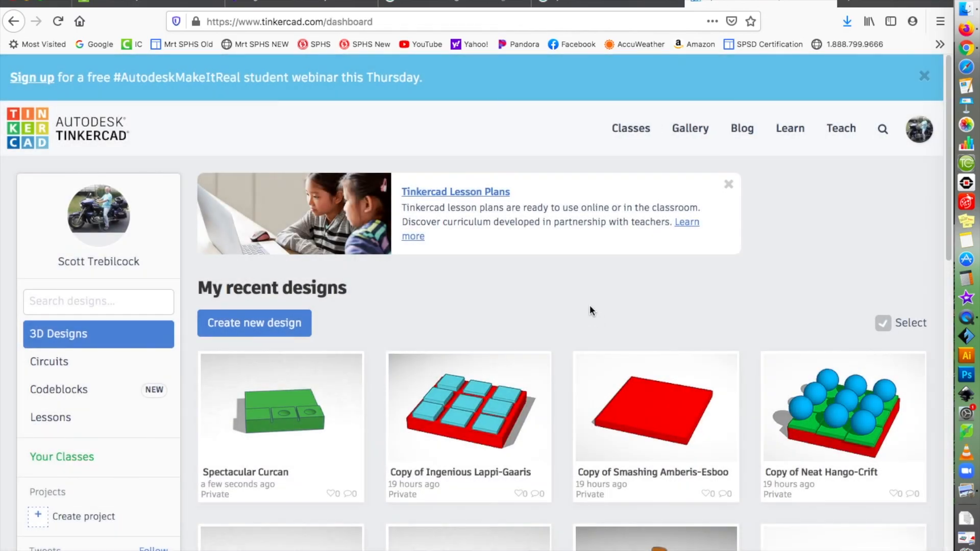